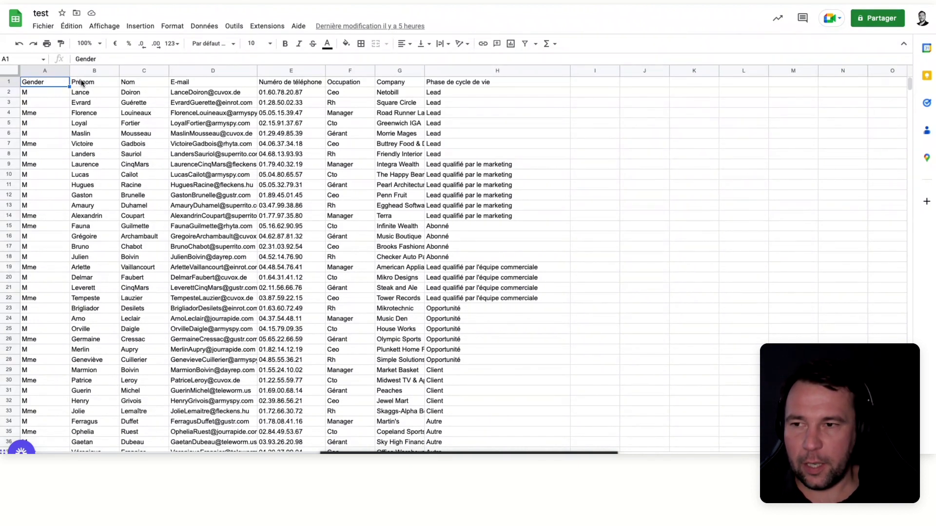
Step: Review the Prénom, Nom, E-mail, Numéro de téléphone and Occupation column headers in the test contact spreadsheet
click(100, 83)
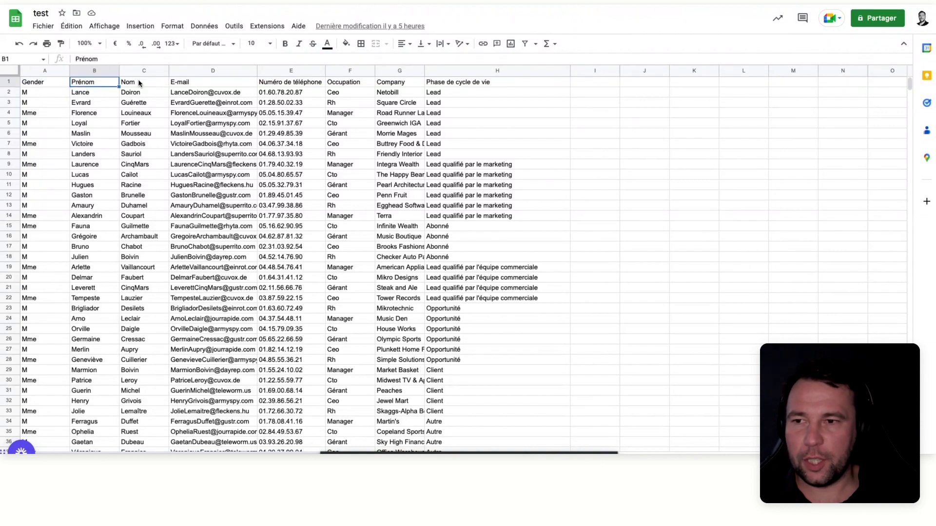
click(141, 83)
click(190, 83)
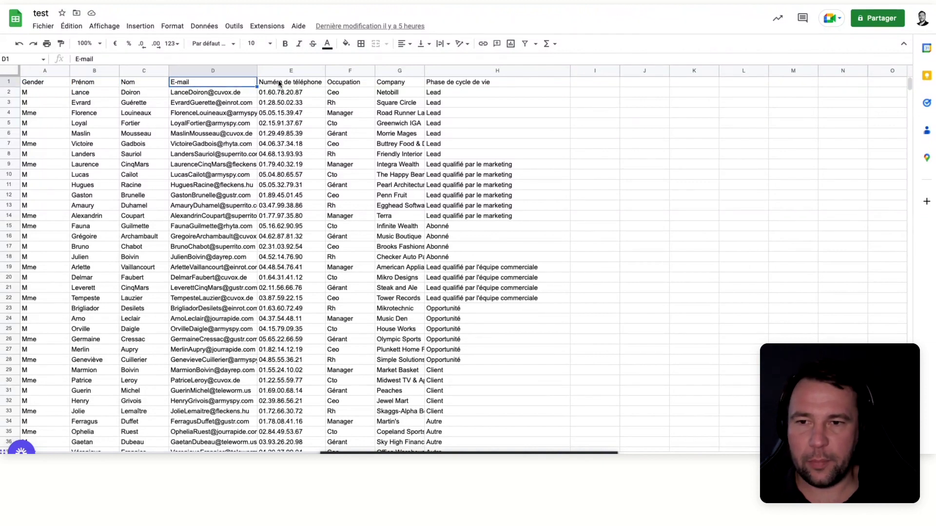
click(279, 85)
click(348, 87)
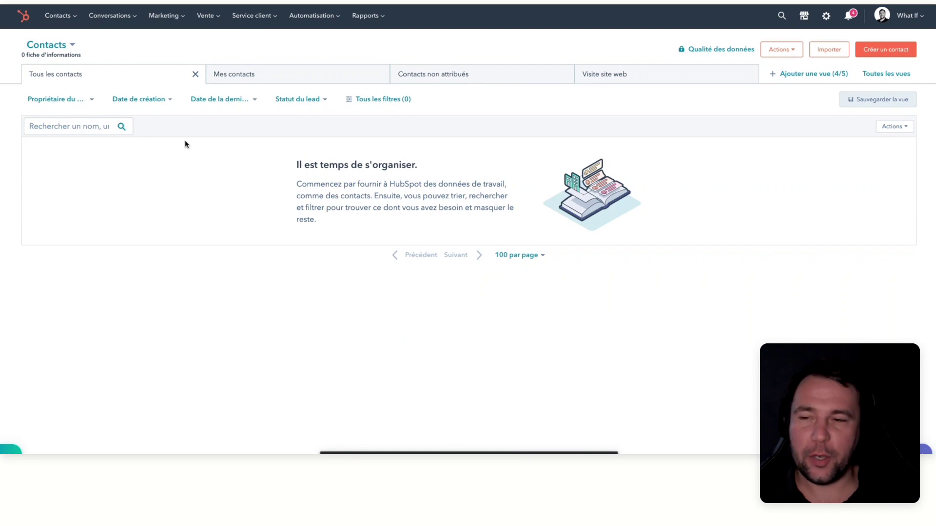
Step: Switch to HubSpot, open the contacts import page and look through the data synchronisation apps offered in the marketplace
click(828, 52)
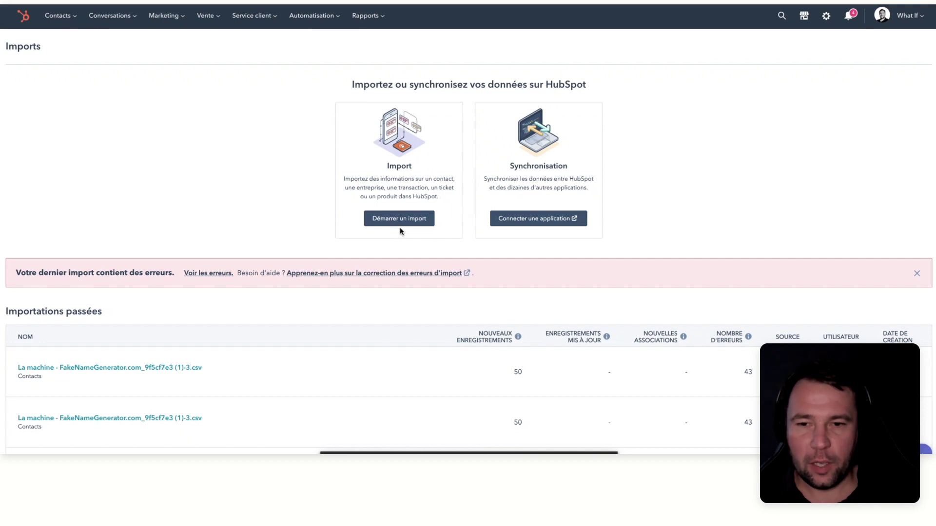
click(516, 220)
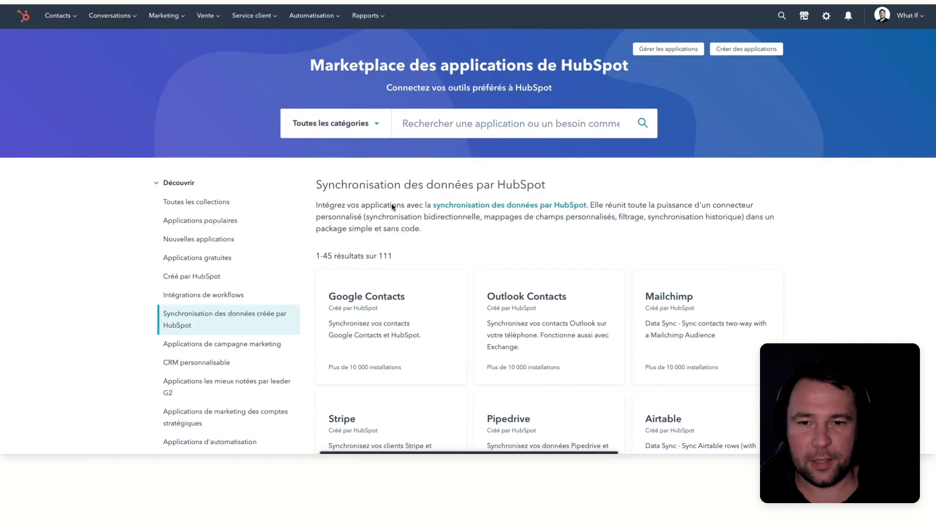
scroll(399, 185, down, 1)
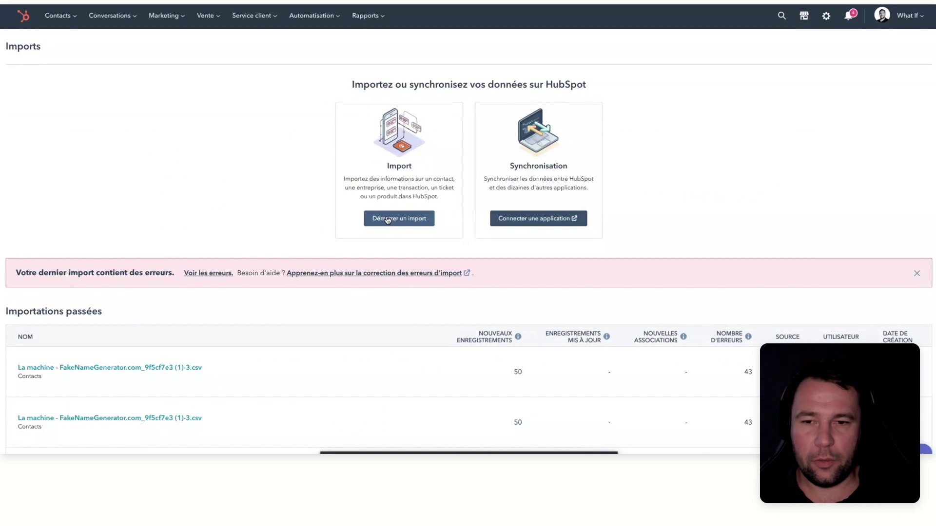
Step: Start a new import from one local file containing a single object type, Contacts
click(388, 220)
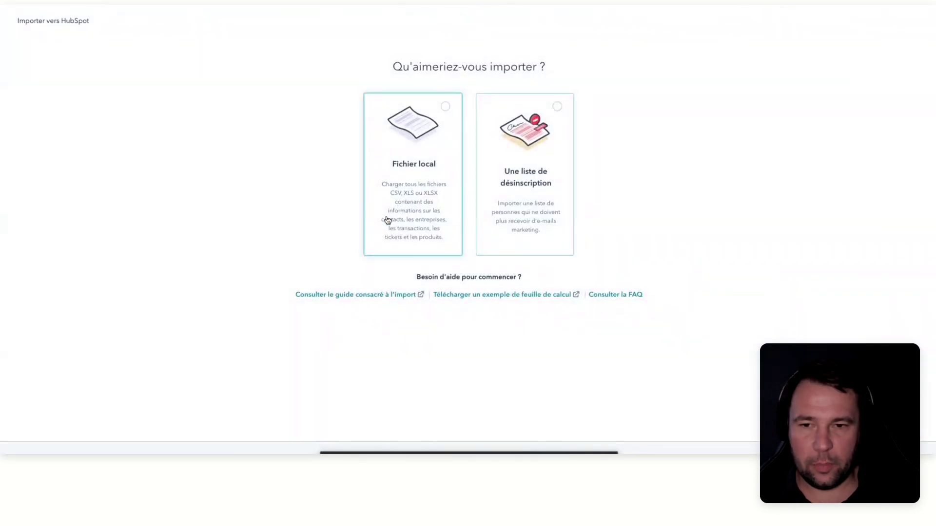
click(387, 220)
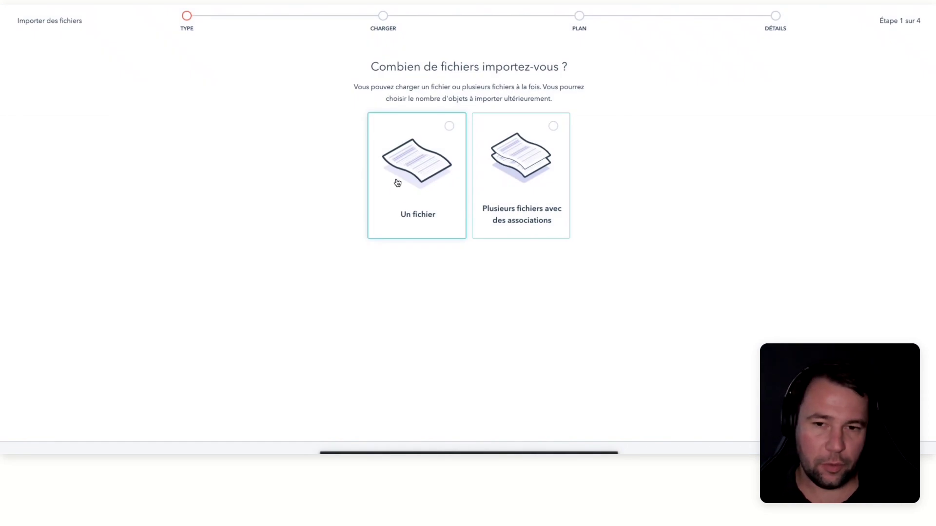
click(398, 182)
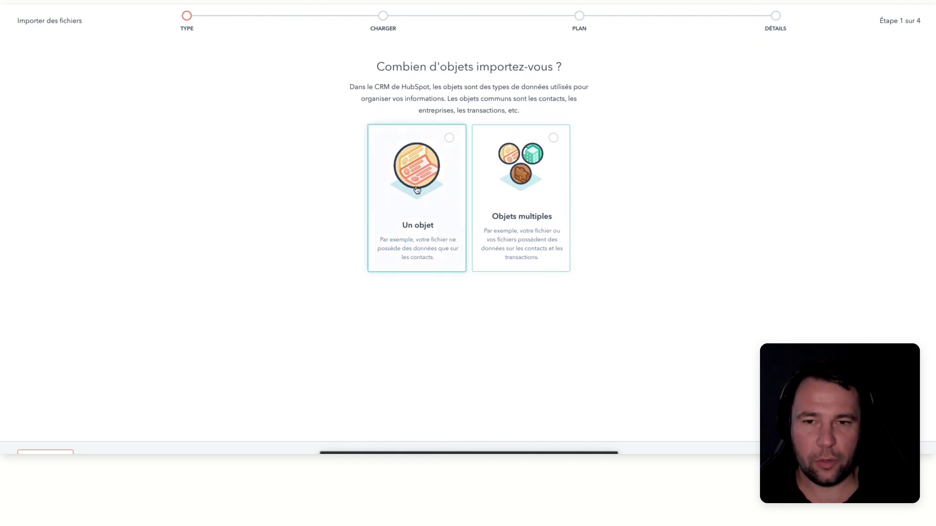
click(418, 190)
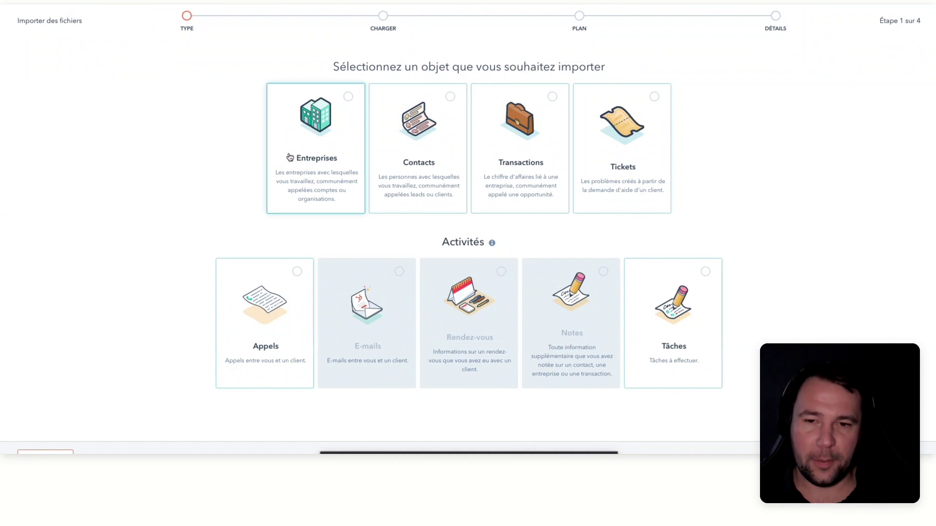
click(448, 177)
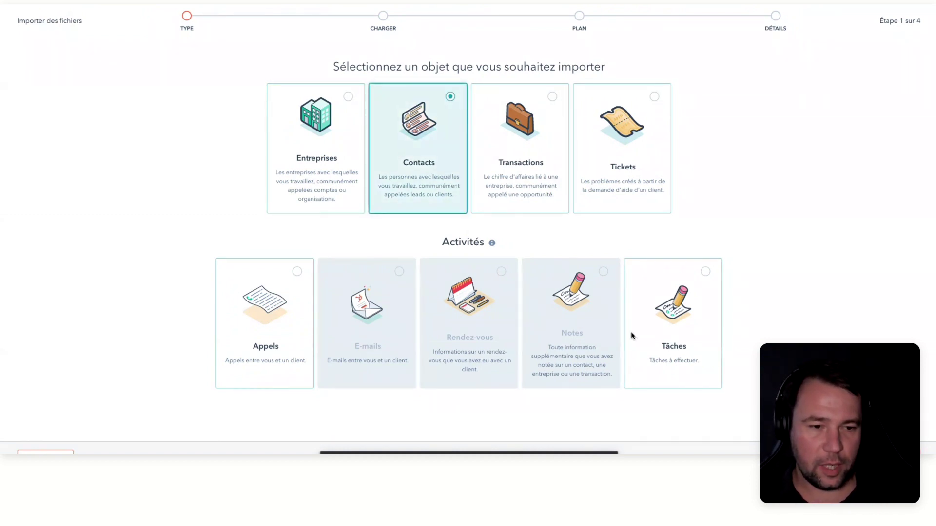
key(Return)
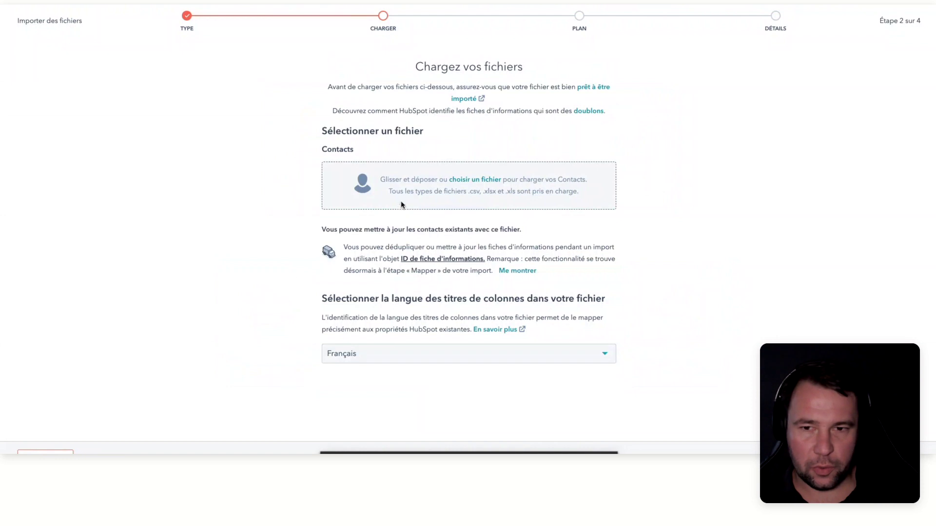
Step: Load La machine - FakeNameGenerator.com_9f5cf7e3 (1)-3.csv from the Téléchargements folder as the contacts file
click(473, 182)
click(392, 156)
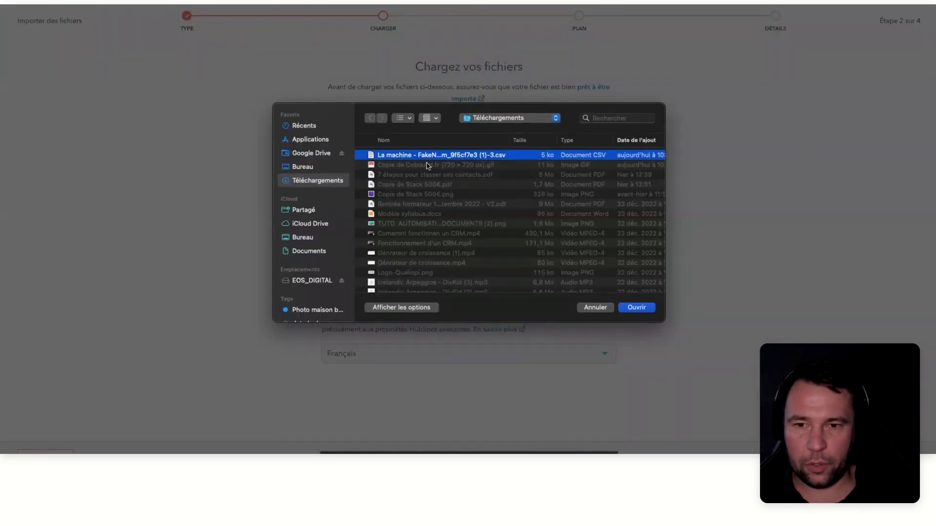
click(638, 310)
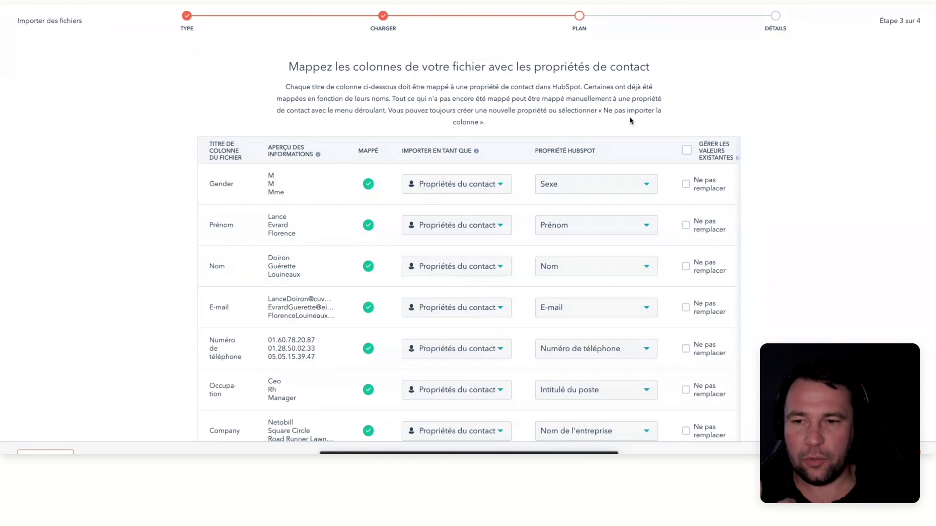
Step: Review the column mapping and map the phone number column to the Numéro de téléphone portable property
scroll(508, 86, down, 2)
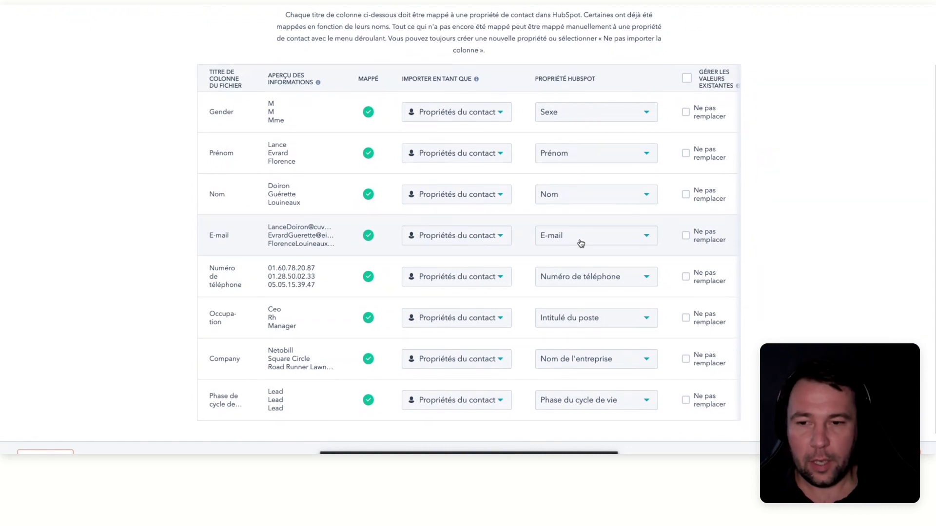
scroll(580, 243, down, 1)
drag(268, 261, 303, 262)
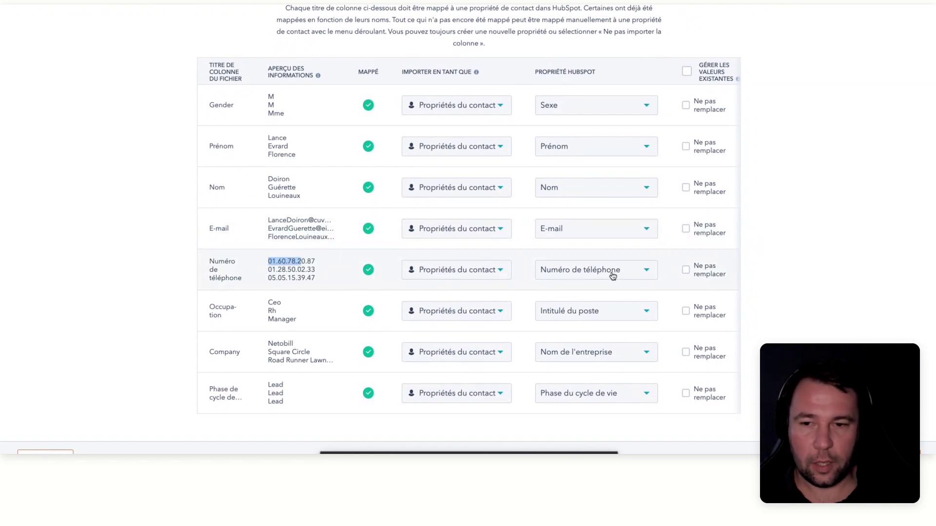
click(589, 276)
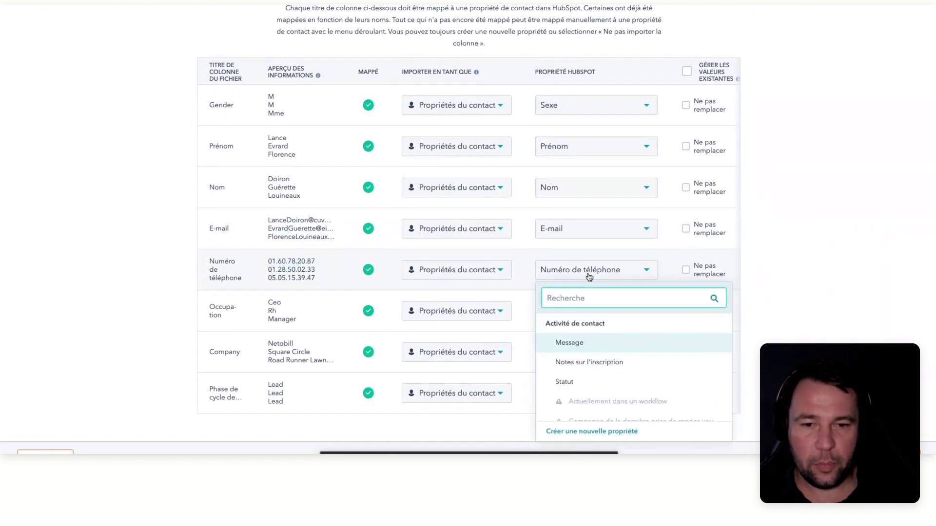
text(numé)
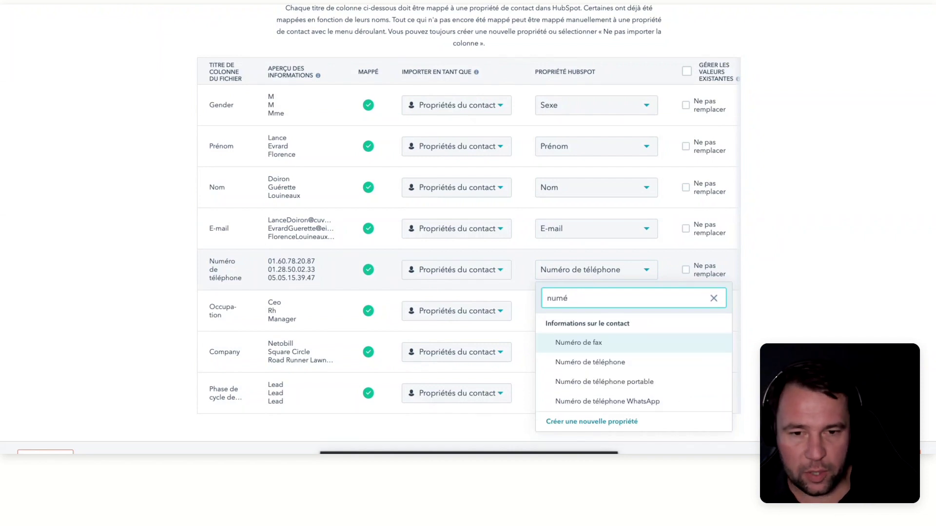
click(639, 382)
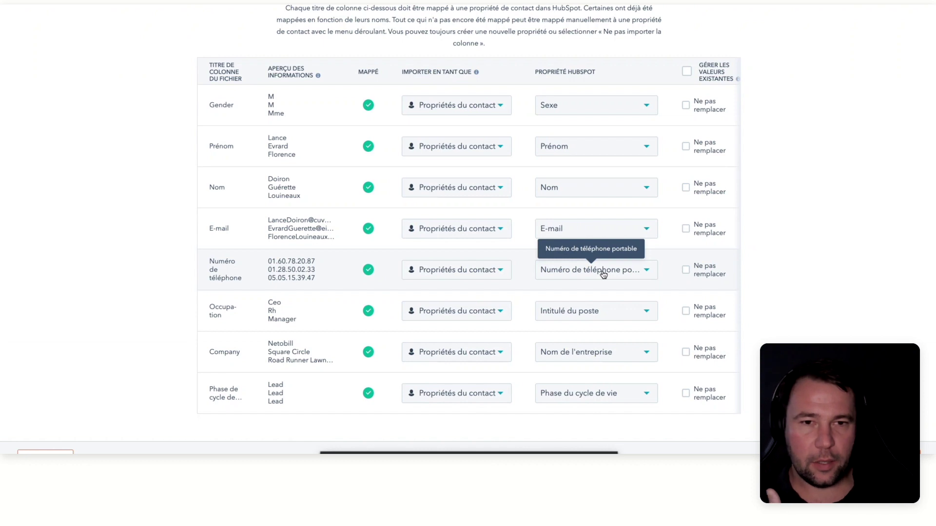
Step: Map the phone number column back to the Numéro de téléphone property
click(603, 274)
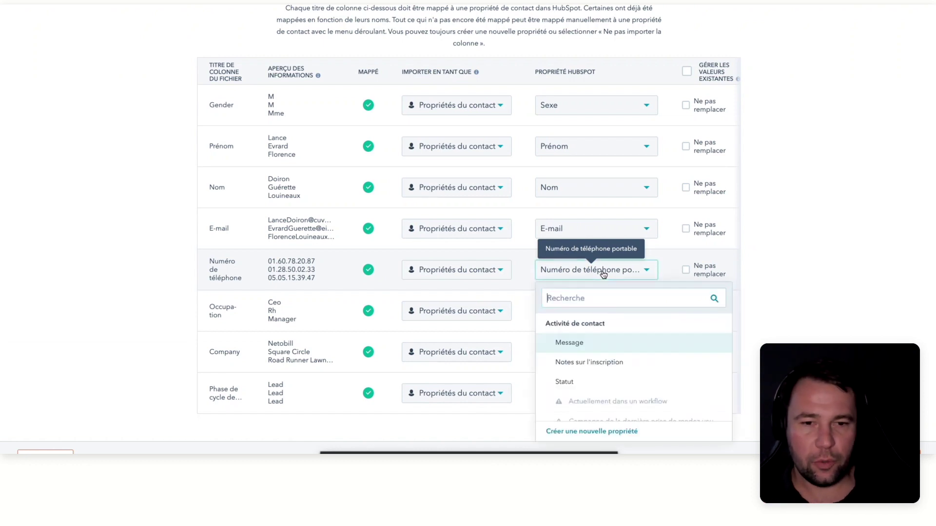
text(numéro)
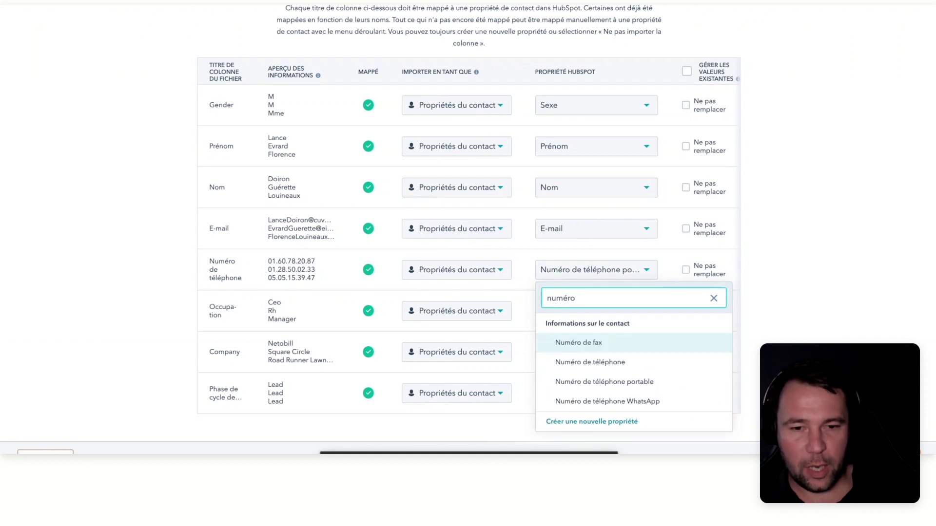
click(639, 363)
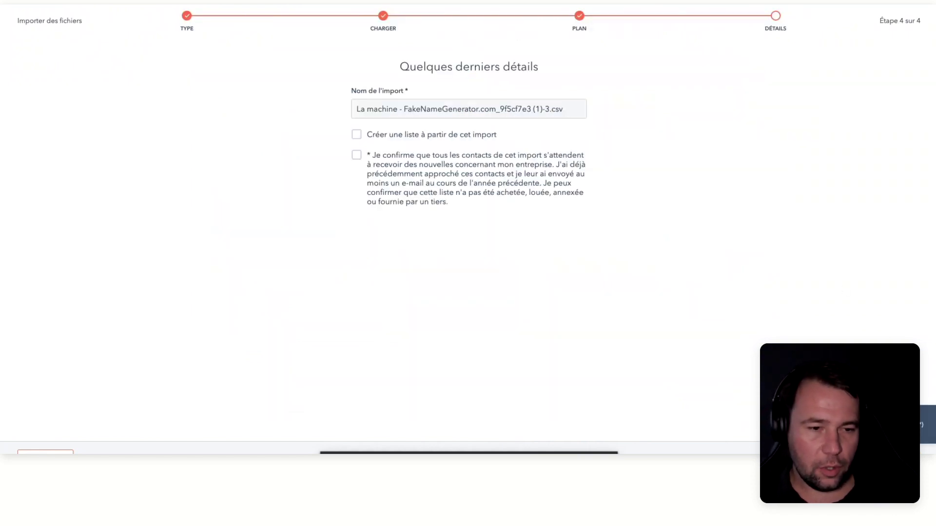
Step: Choose to create a list from this import, confirm the contacts' consent statement and finish the import
click(356, 135)
click(356, 155)
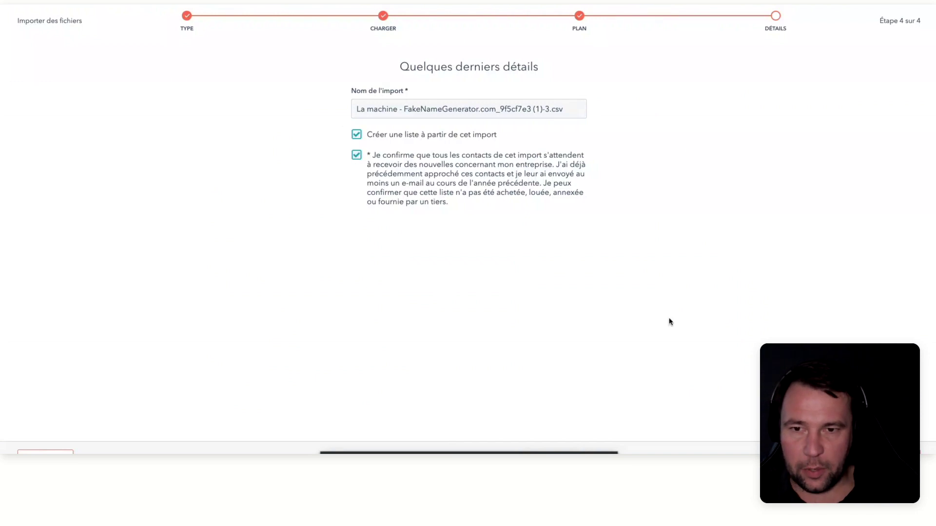
key(Return)
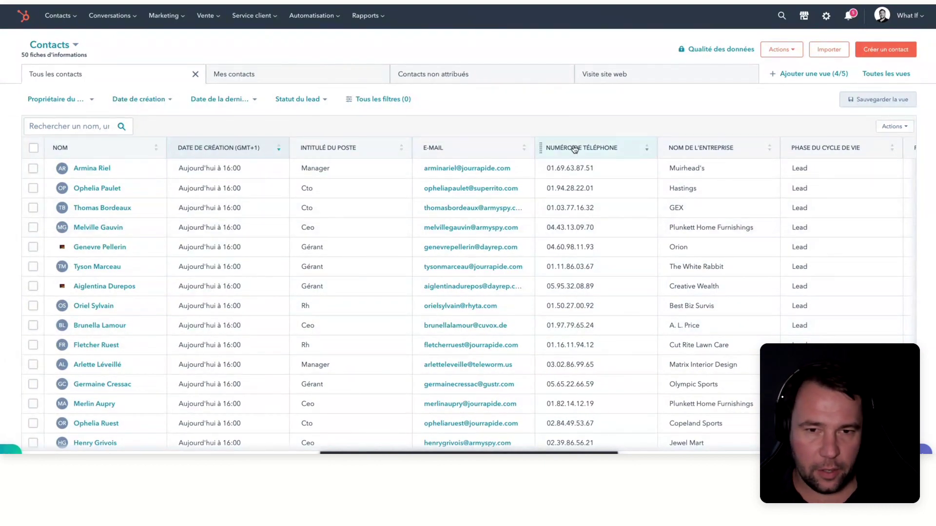
Step: Edit the columns of the Tous les contacts view and remove Phase du cycle de vie
click(892, 127)
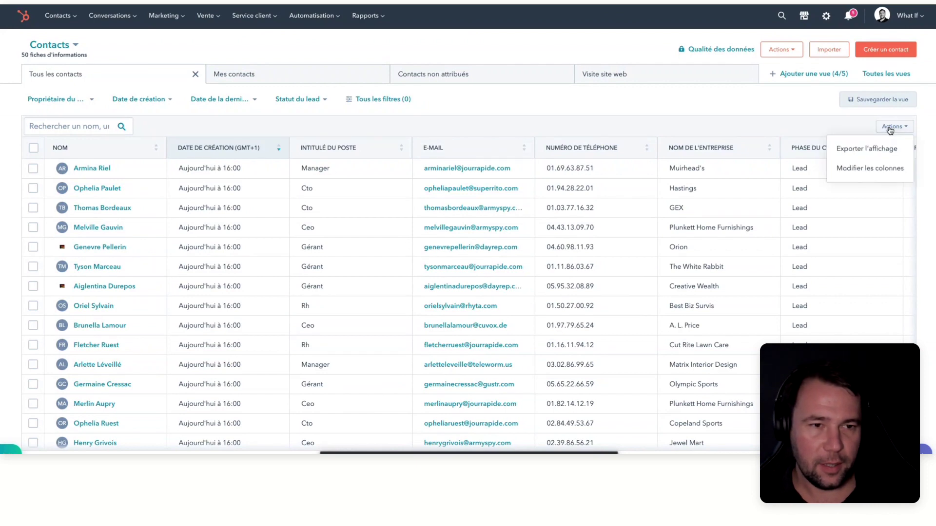
click(856, 173)
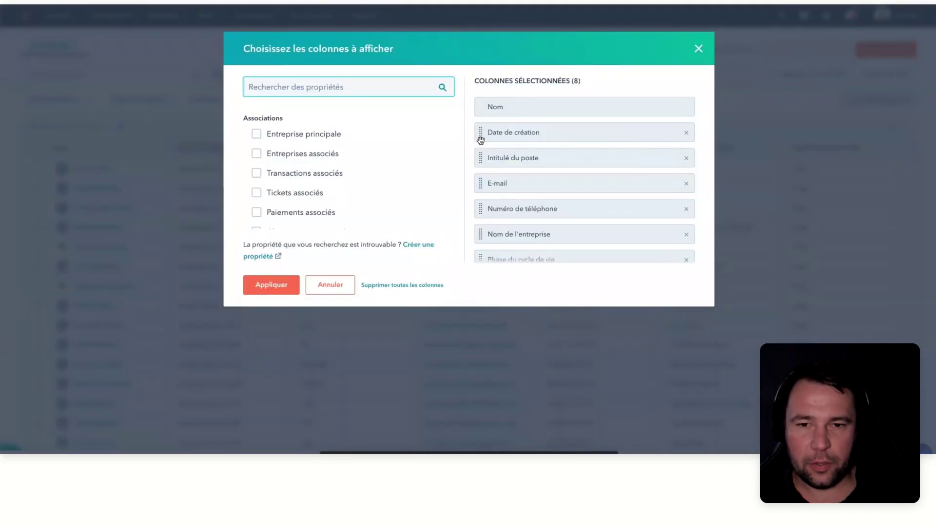
scroll(507, 177, down, 2)
mouse_move(541, 216)
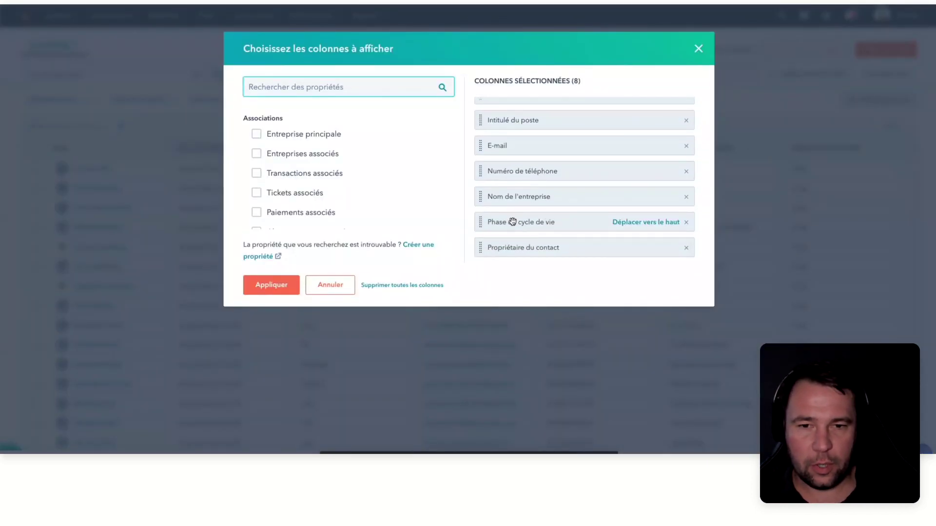
click(688, 223)
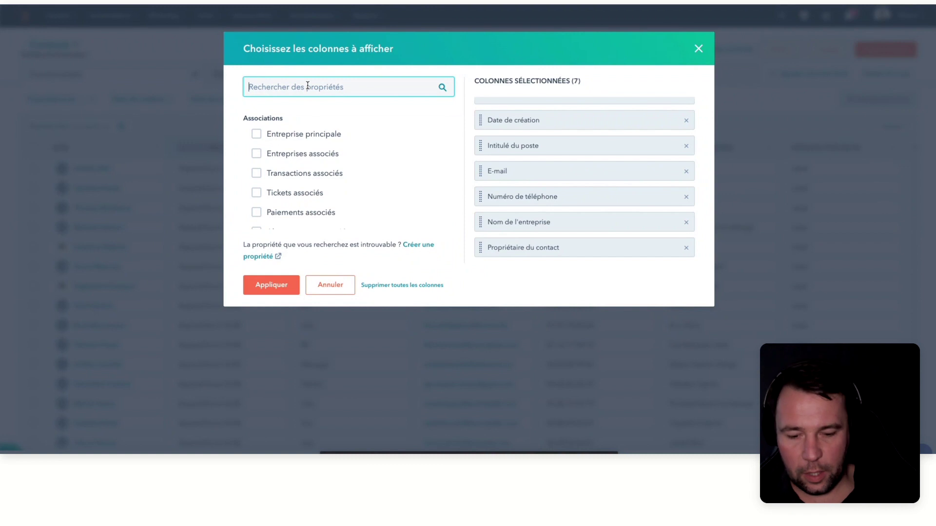
Step: Move the Propriétaire du contact column directly after Nom and apply the column changes
text(prop)
mouse_move(493, 174)
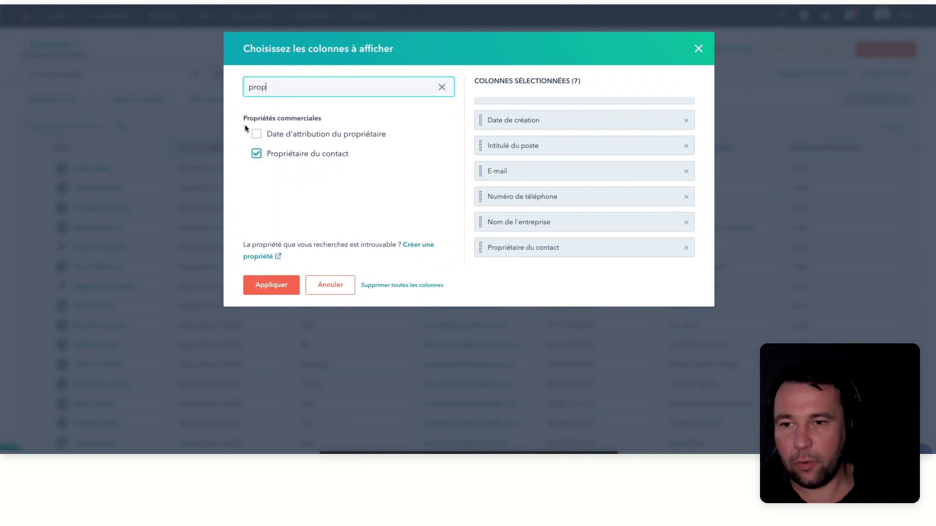
mouse_move(488, 239)
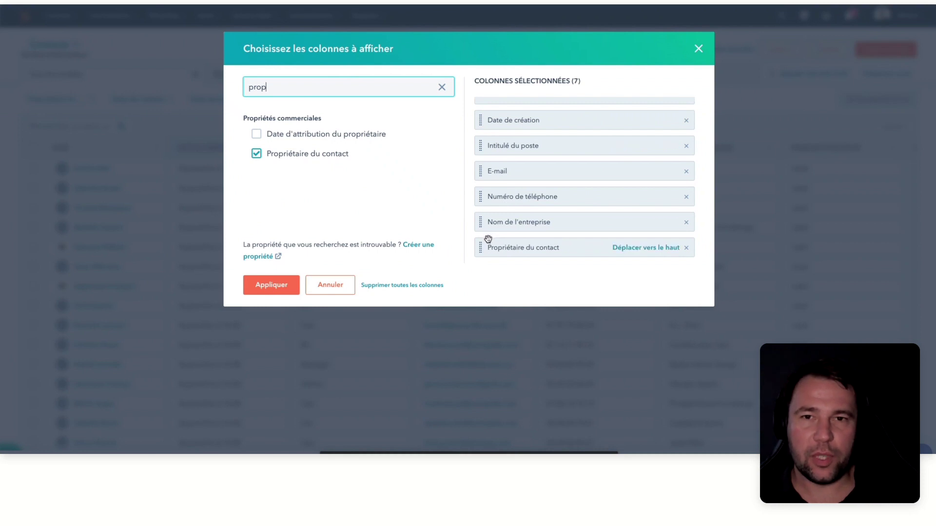
drag(480, 247, 484, 131)
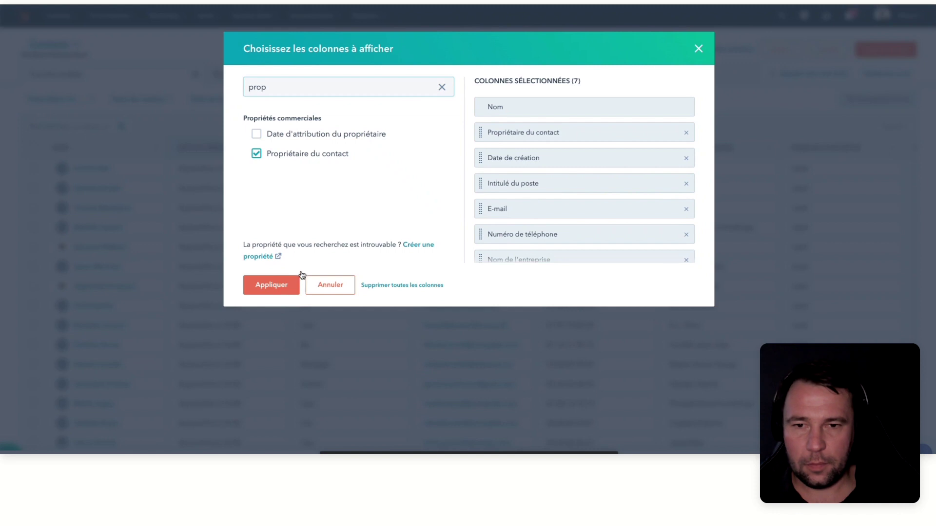
click(269, 282)
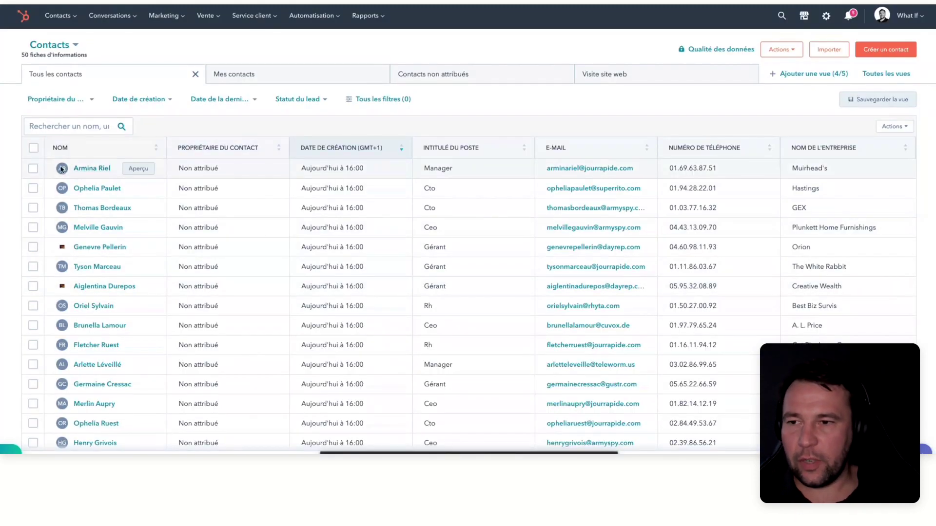
Step: Select the Propriétaire du contact cell of the first contact in the list
click(178, 164)
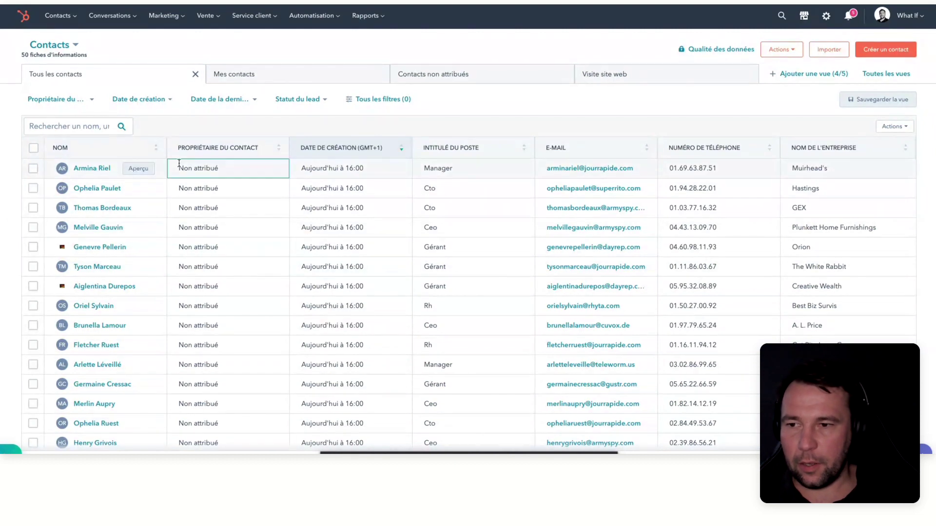